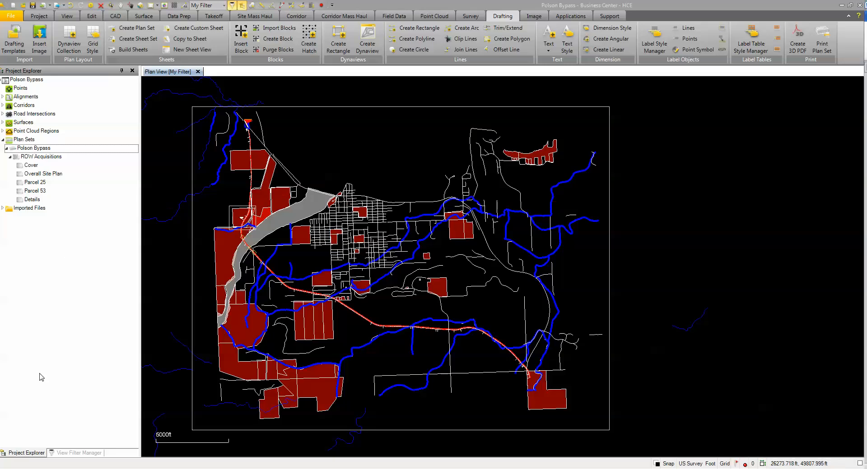
# Step: Create a Profile-type sheet set named Plan & Profile in the Polson Bypass plan set, Arch D landscape, for the Polson Bypass corridor
pyautogui.rightClick(41, 151)
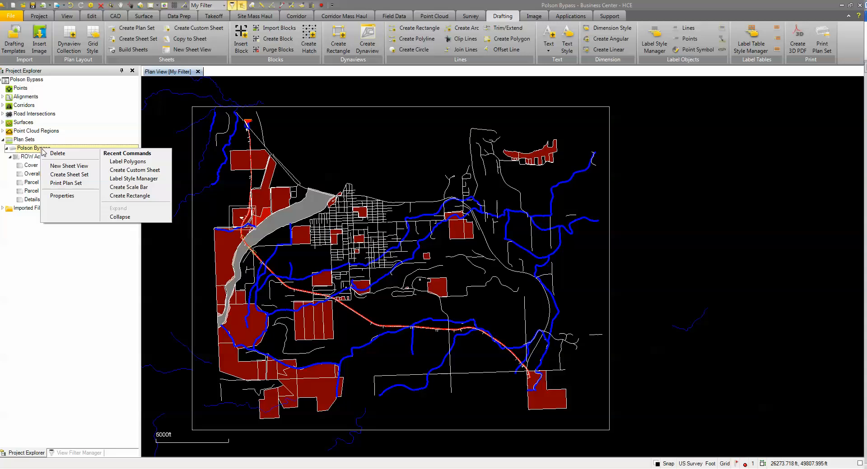
pyautogui.click(76, 177)
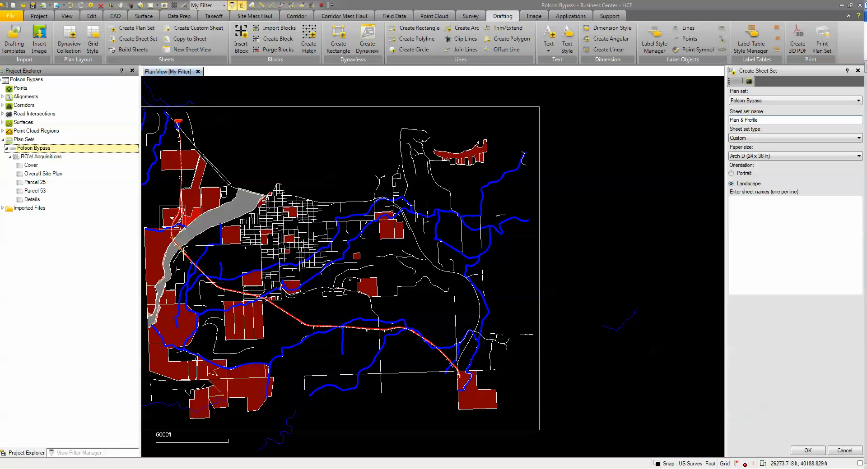
pyautogui.click(786, 139)
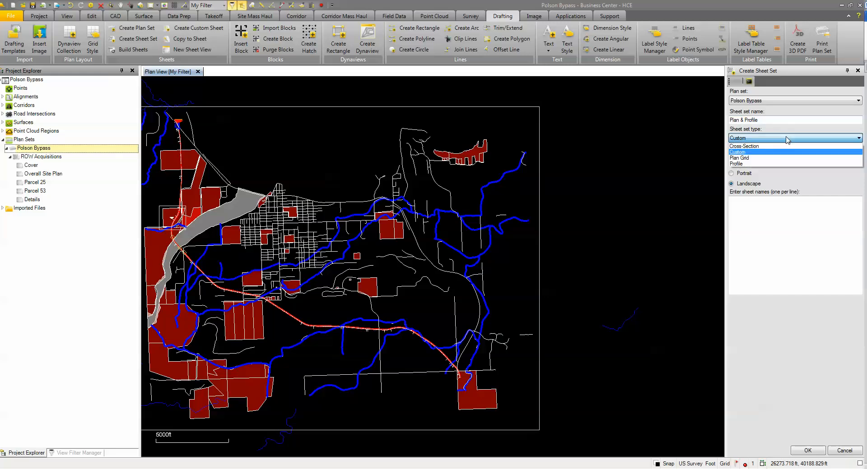
pyautogui.click(742, 164)
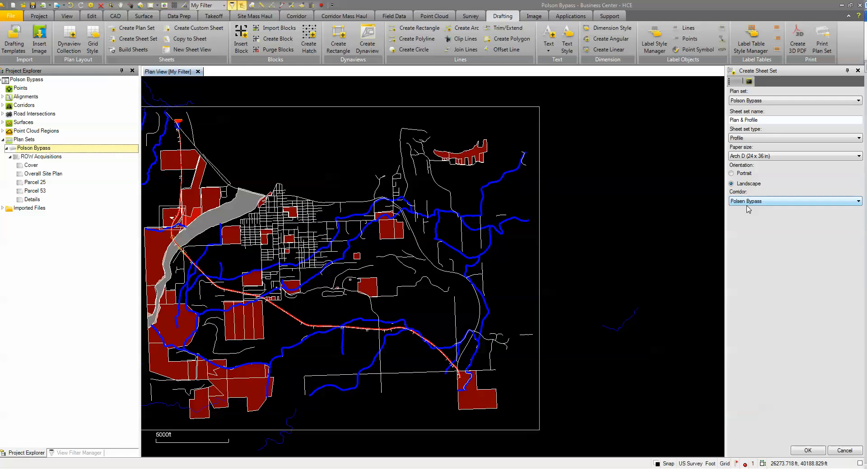
pyautogui.click(808, 451)
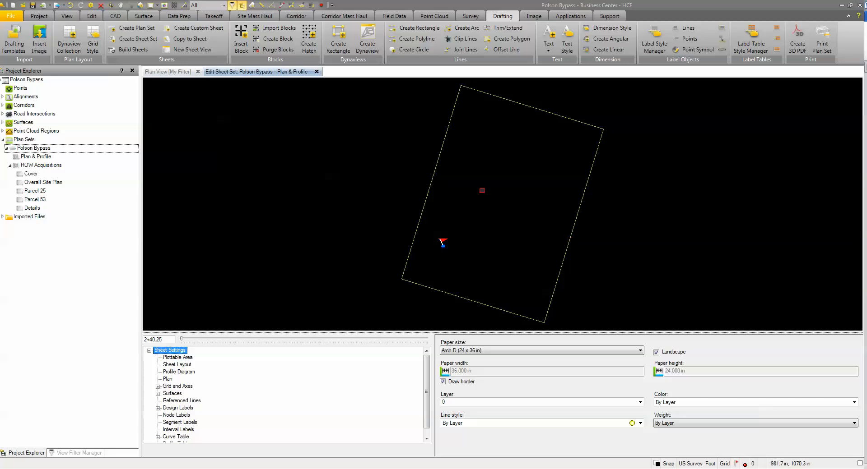
# Step: Set the offset of the sheet's plottable area to 1.00 in, 0.50 in
pyautogui.scroll(4, 426, 247)
pyautogui.scroll(10, 473, 253)
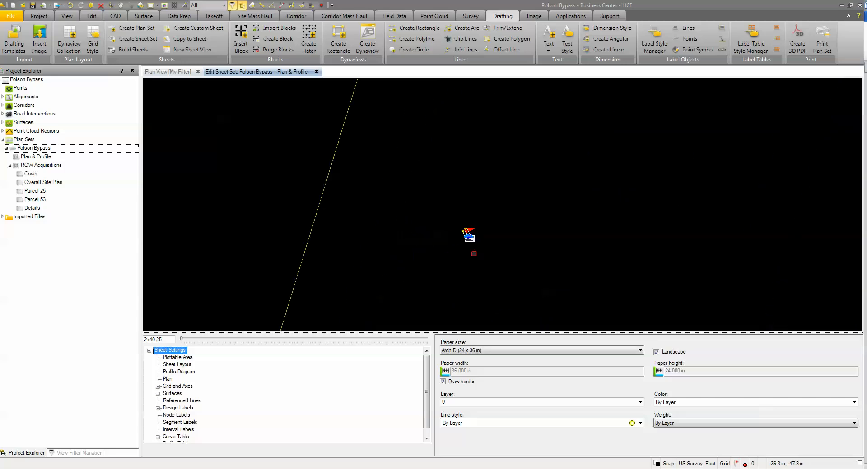
pyautogui.scroll(5, 467, 233)
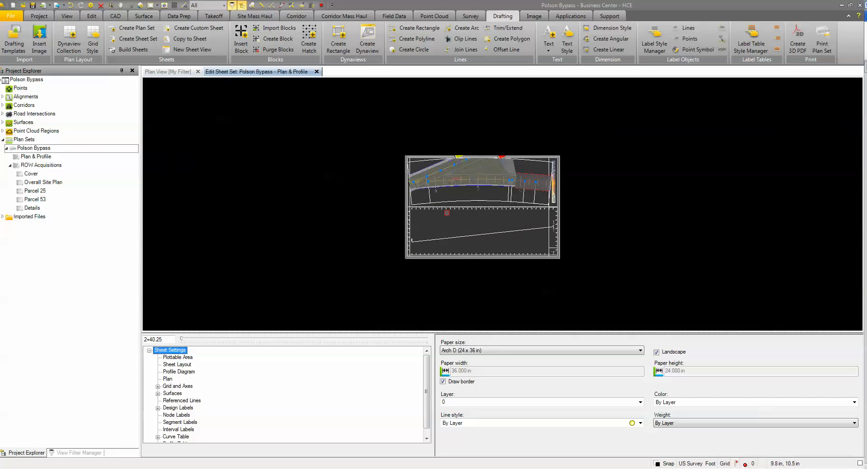
pyautogui.scroll(1, 506, 213)
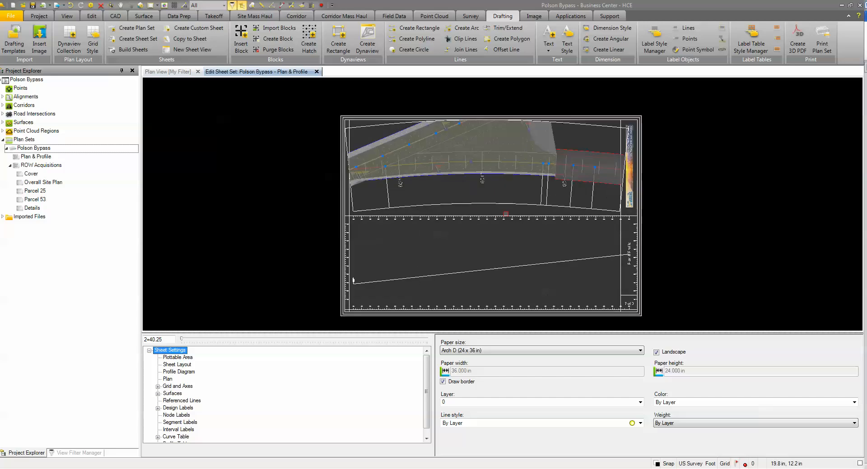
pyautogui.scroll(1, 506, 214)
pyautogui.moveTo(505, 214); pyautogui.dragTo(507, 195, button='middle')
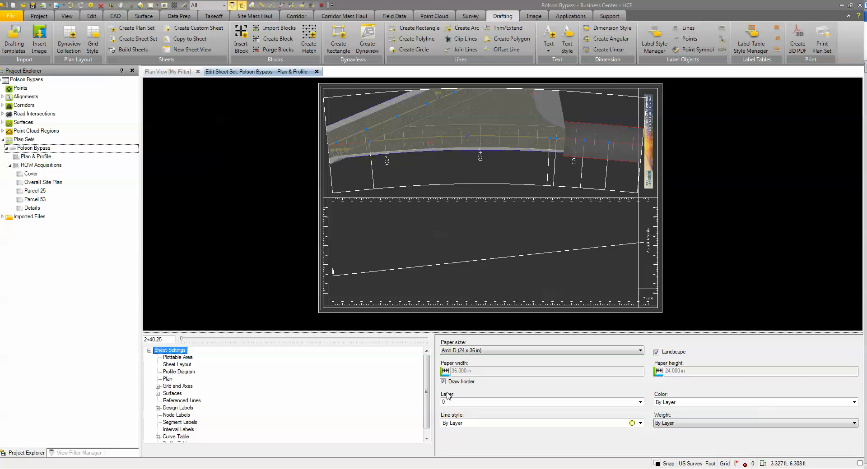
pyautogui.click(185, 358)
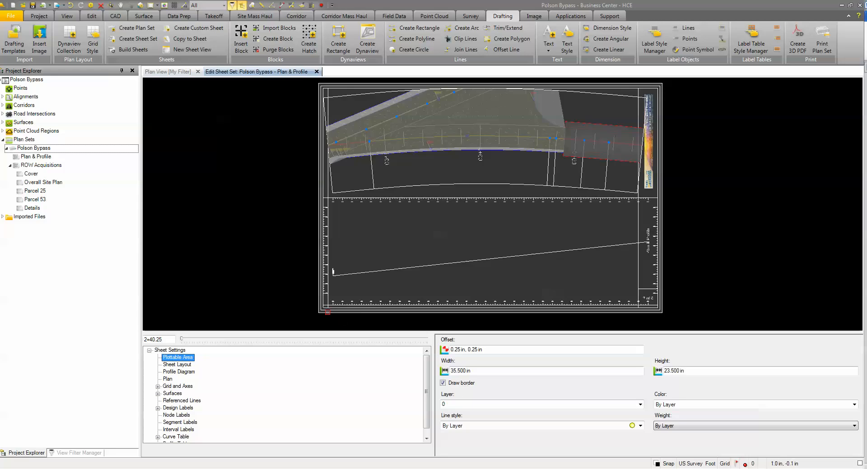
pyautogui.moveTo(493, 351); pyautogui.dragTo(434, 355)
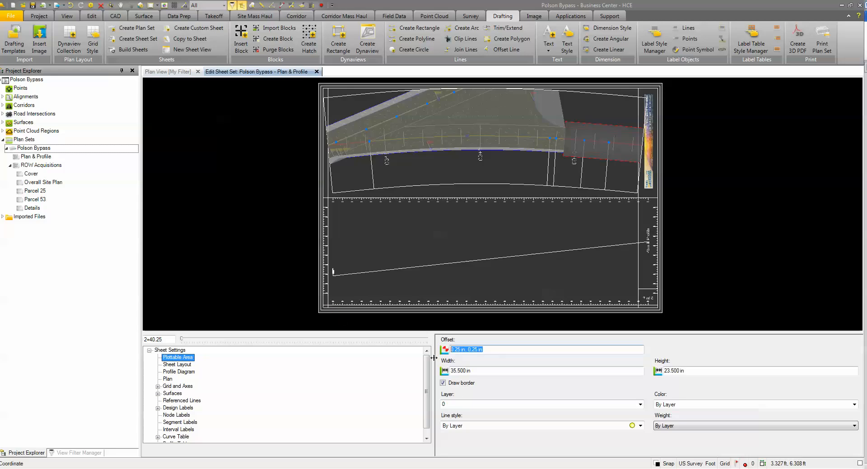
pyautogui.write('1, 5')
pyautogui.click(478, 371)
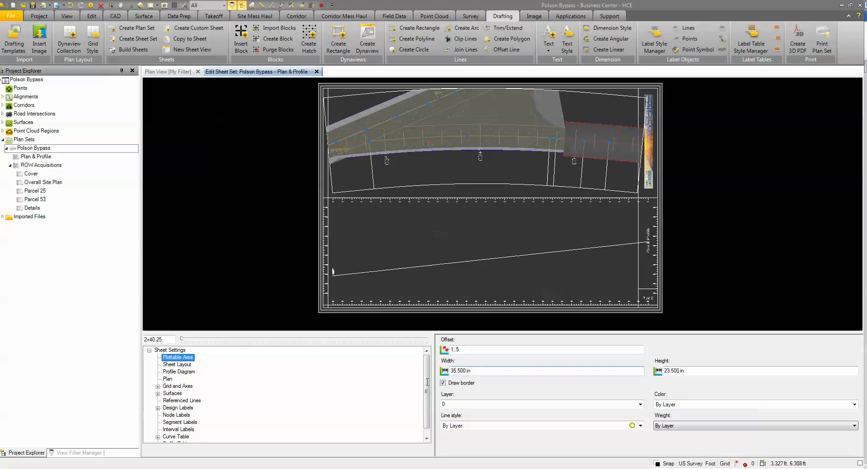
pyautogui.press('Tab')
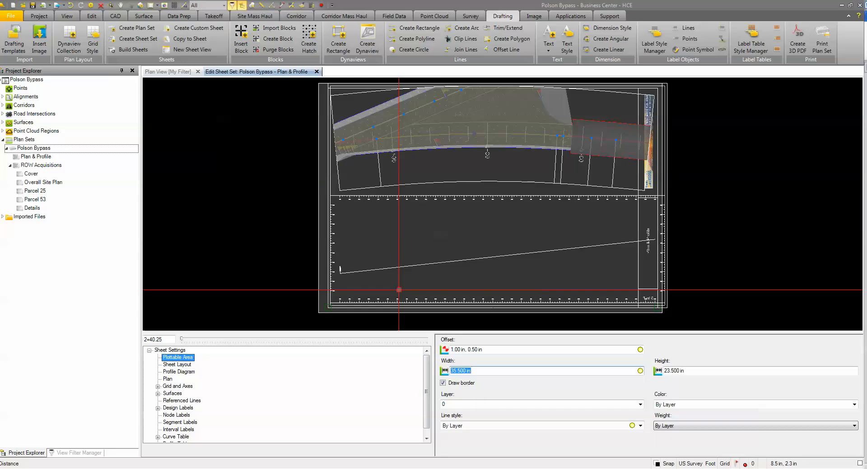
# Step: Set the plottable area's width to 32.5 in and its height to 23 in
pyautogui.write('32.5')
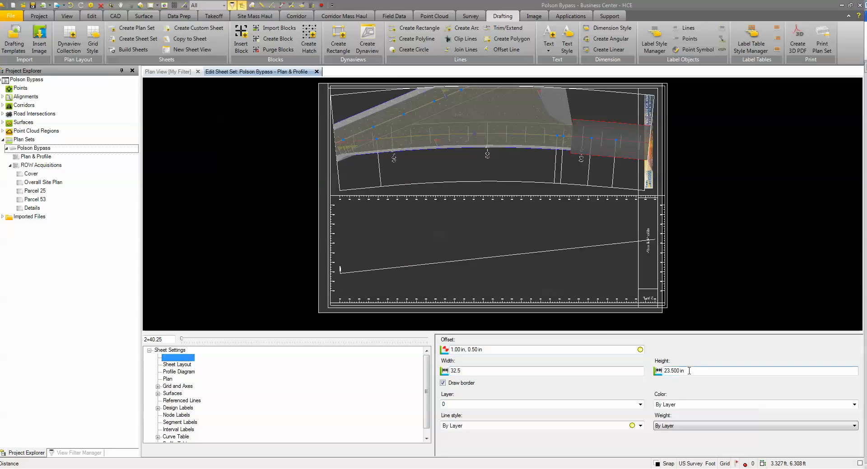
pyautogui.press('Tab')
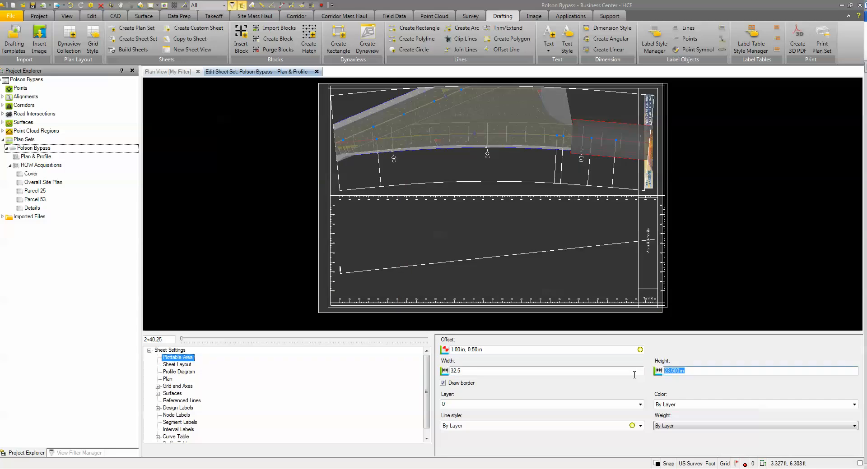
pyautogui.write('23')
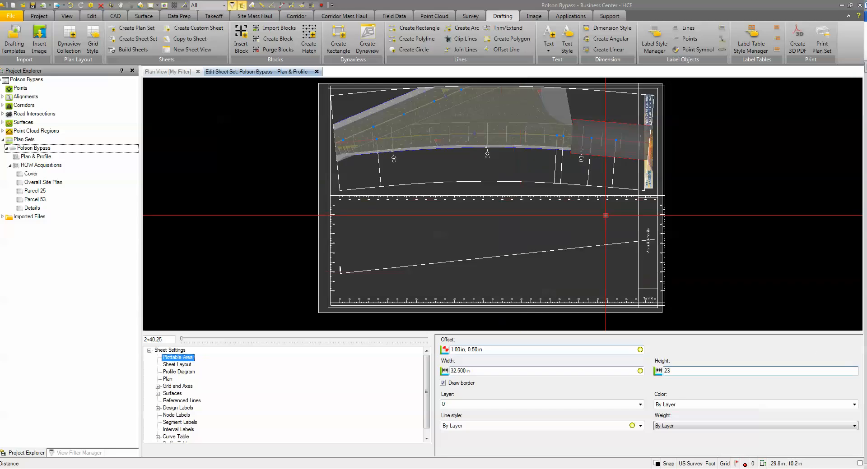
# Step: Assign the plottable area's border to the Plot View layer
pyautogui.click(473, 409)
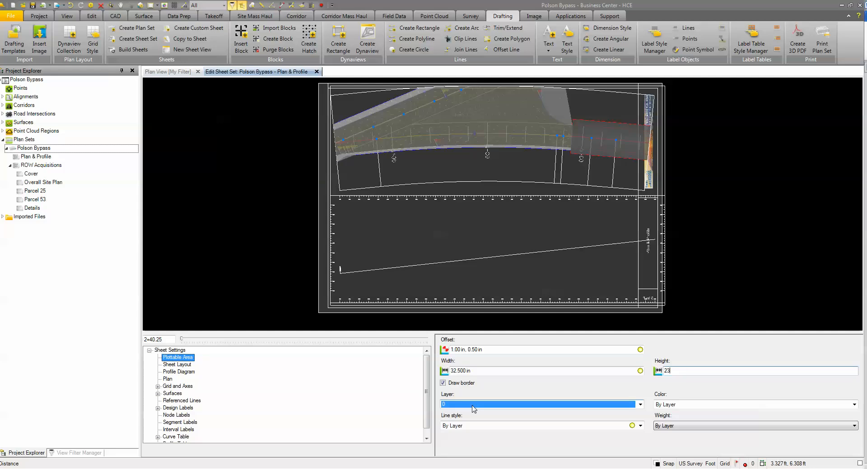
pyautogui.click(473, 409)
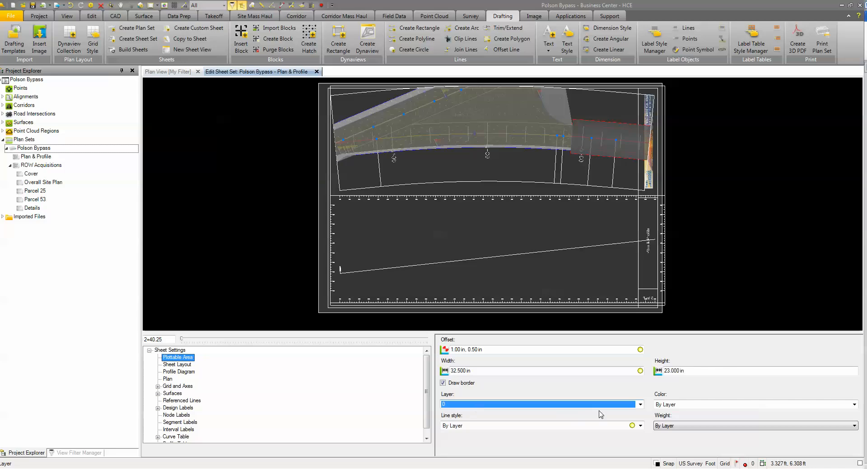
pyautogui.click(640, 405)
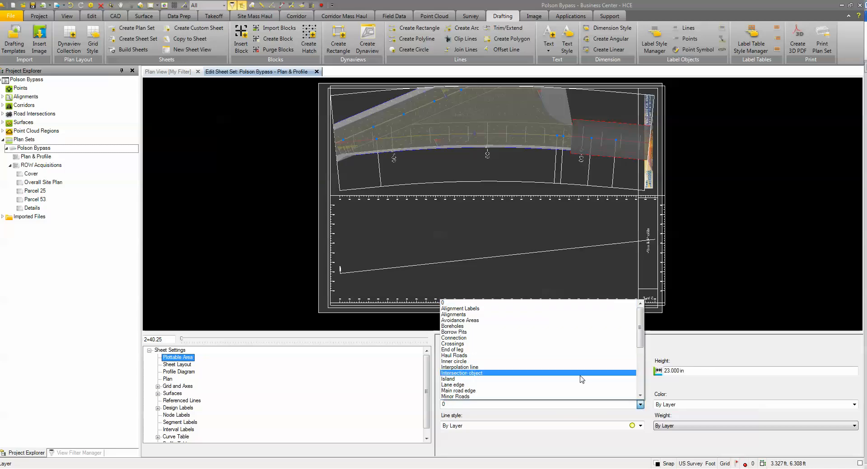
pyautogui.scroll(-6, 582, 379)
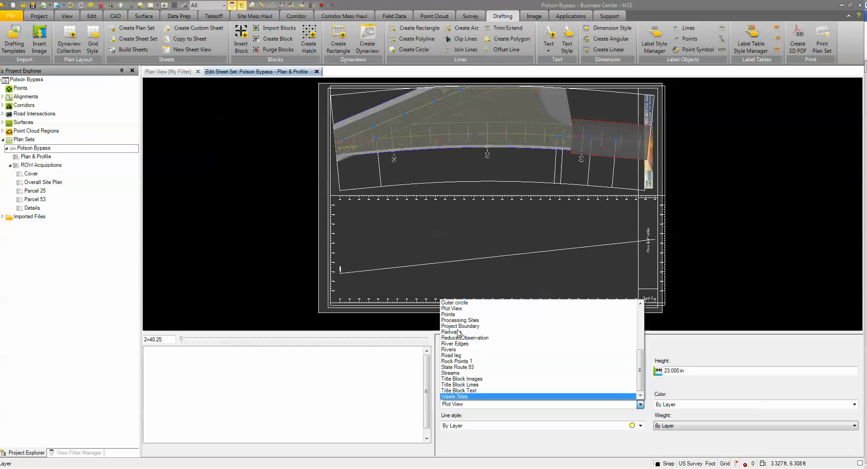
pyautogui.click(451, 309)
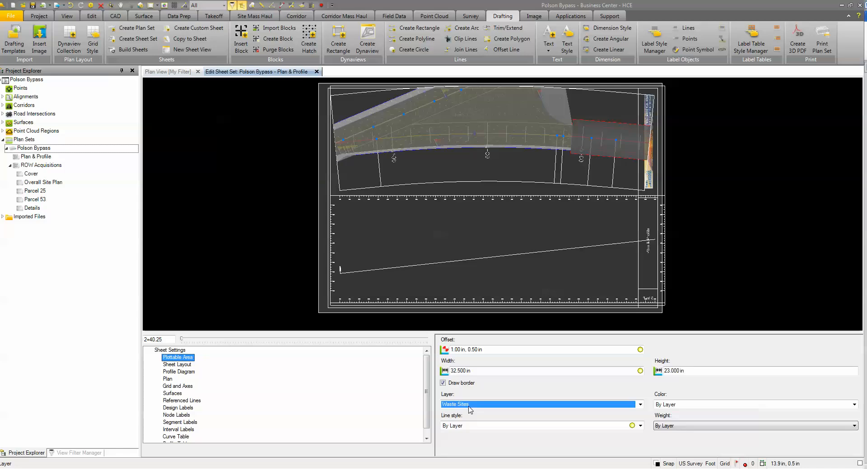
pyautogui.click(640, 404)
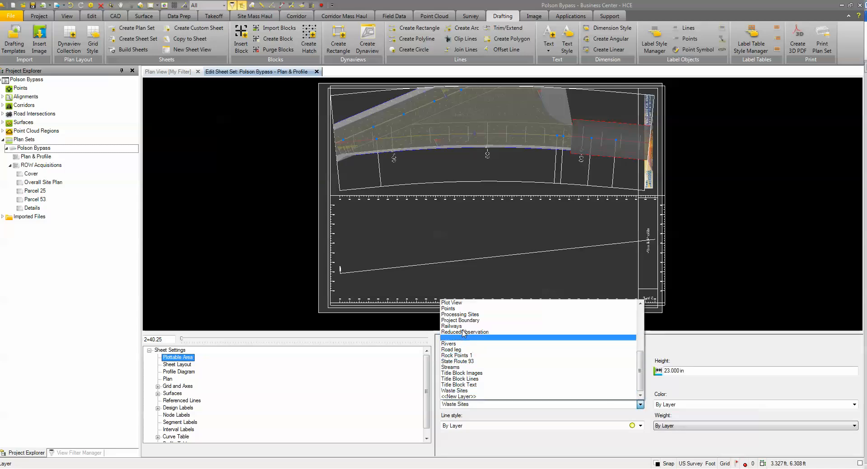
pyautogui.click(454, 303)
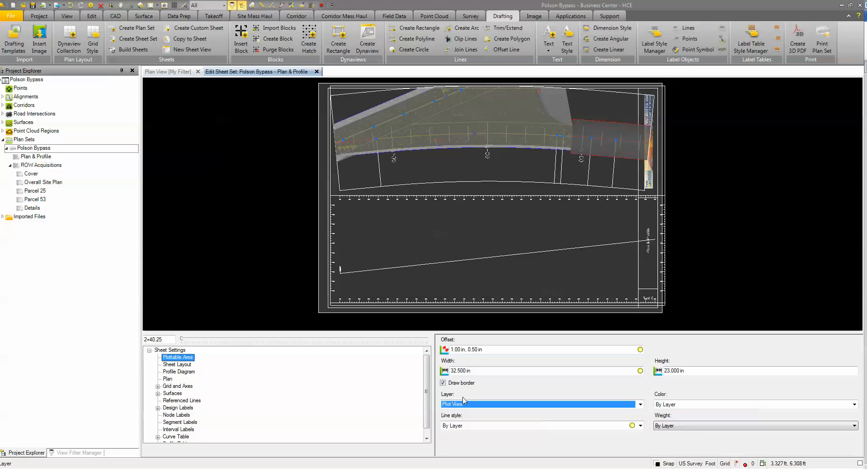
# Step: Set the sheet layout's column width to 32.5 in, column height to 23 in and column offset to 0, 0
pyautogui.click(178, 365)
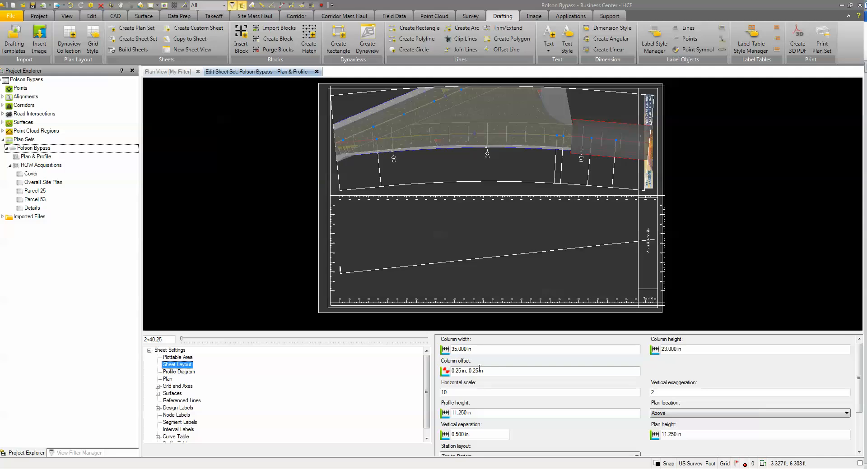
pyautogui.click(460, 350)
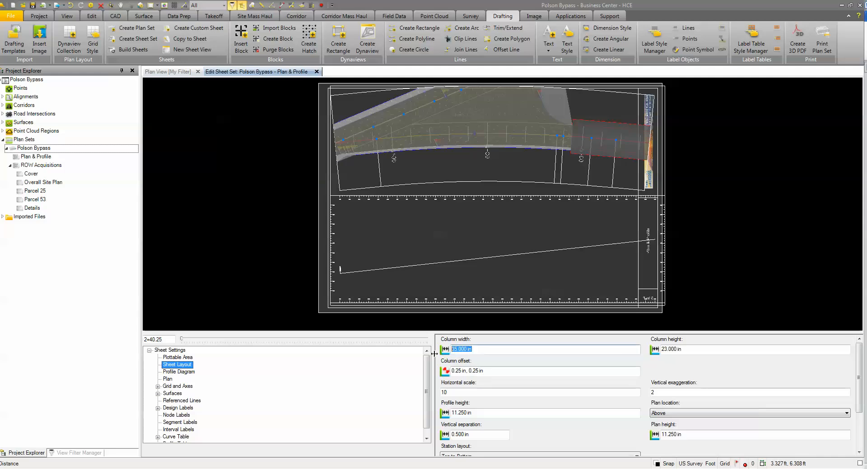
pyautogui.write('32.5')
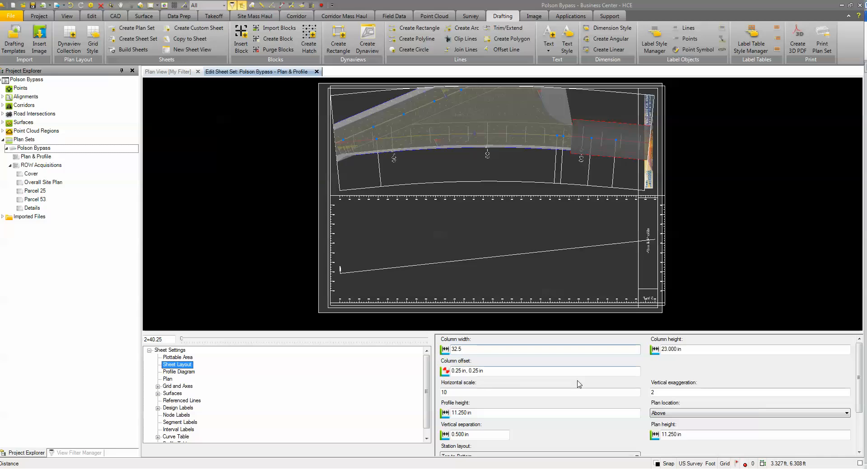
pyautogui.click(692, 349)
pyautogui.moveTo(490, 371); pyautogui.dragTo(416, 374)
pyautogui.write('0')
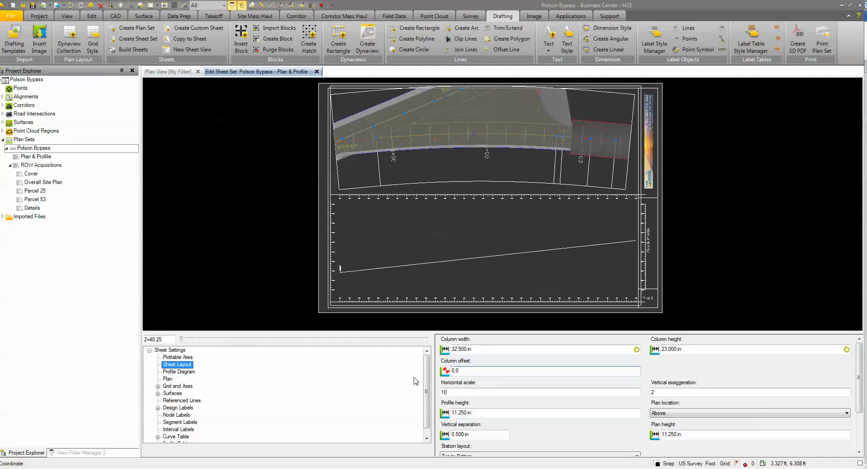
pyautogui.click(458, 395)
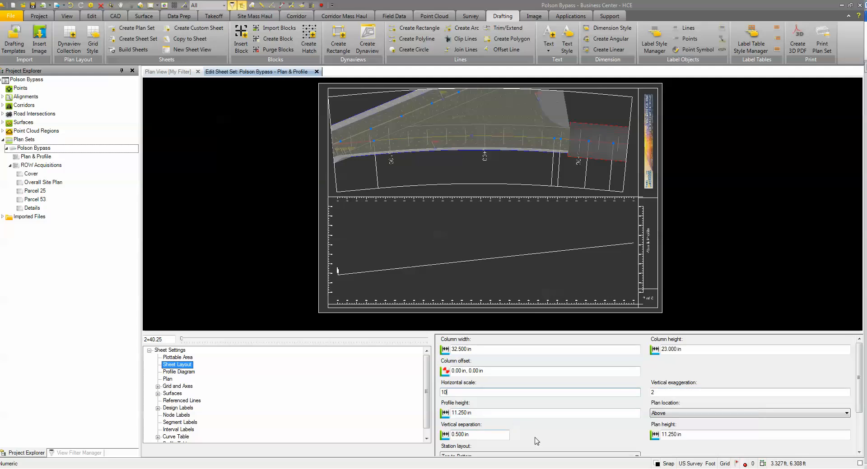
# Step: Choose Above as the plan location in the sheet layout settings
pyautogui.scroll(-2, 561, 439)
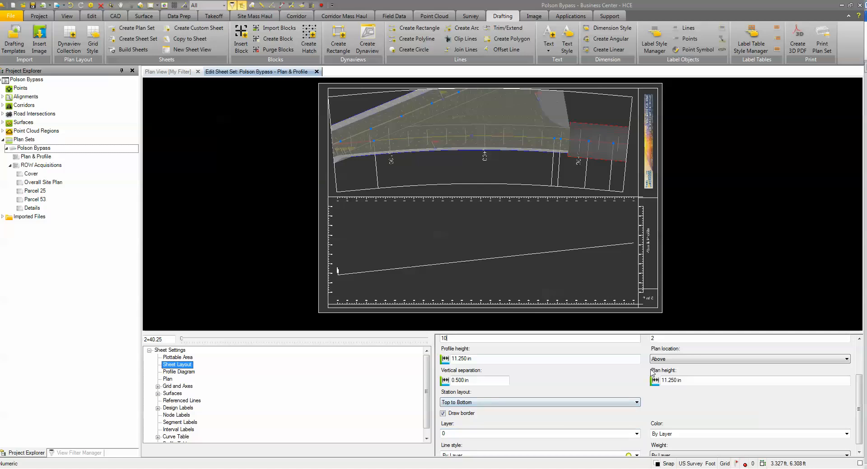
pyautogui.click(672, 360)
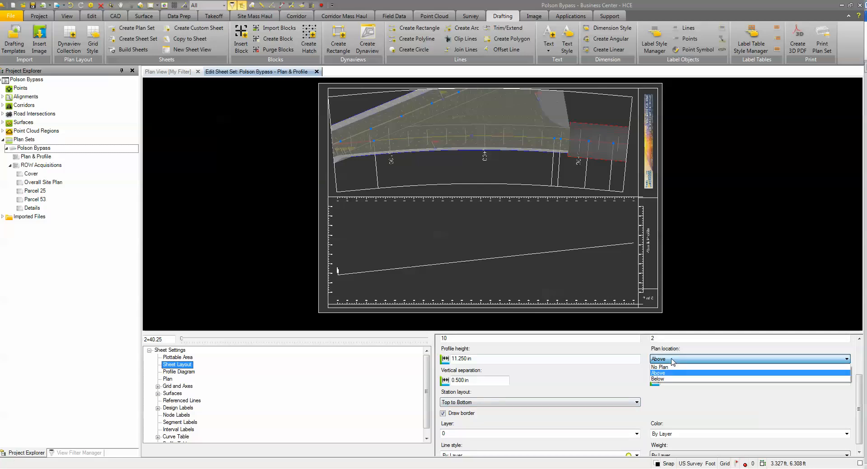
pyautogui.click(666, 374)
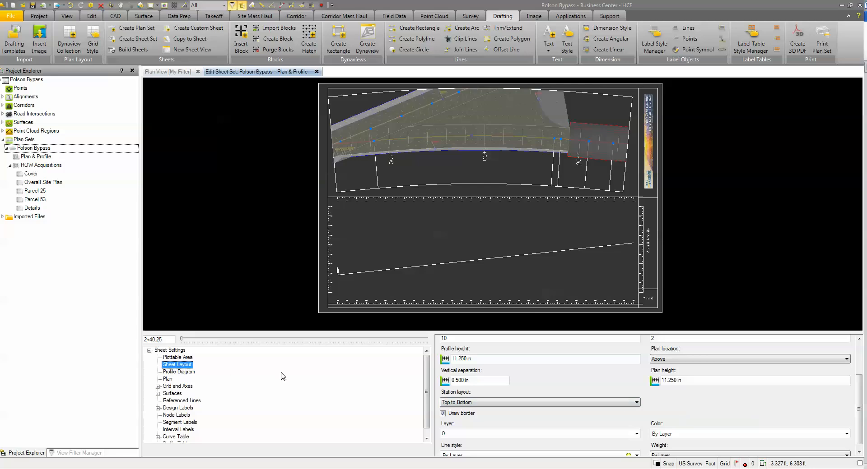
# Step: Review the profile diagram settings and set the plan's dynaview layer to Plot View
pyautogui.click(171, 373)
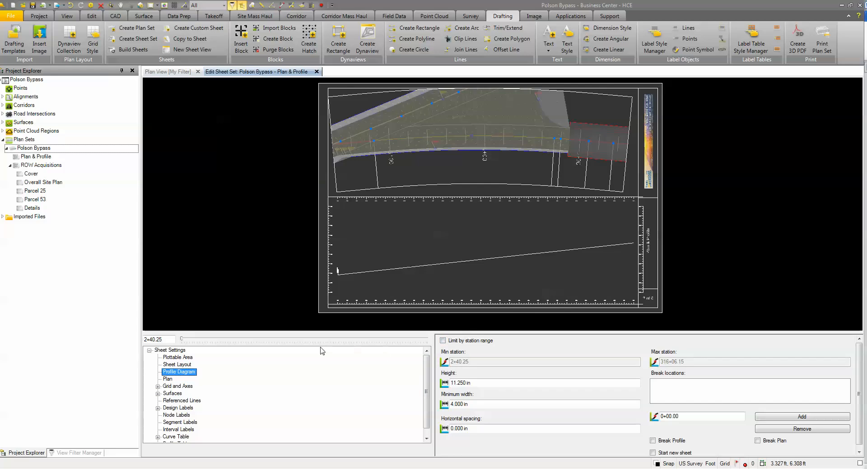
pyautogui.click(167, 380)
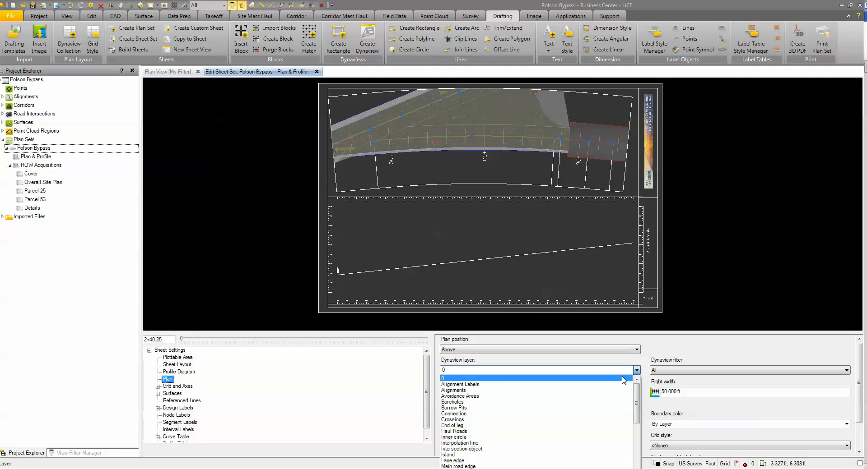
pyautogui.press('p')
pyautogui.scroll(-5, 472, 429)
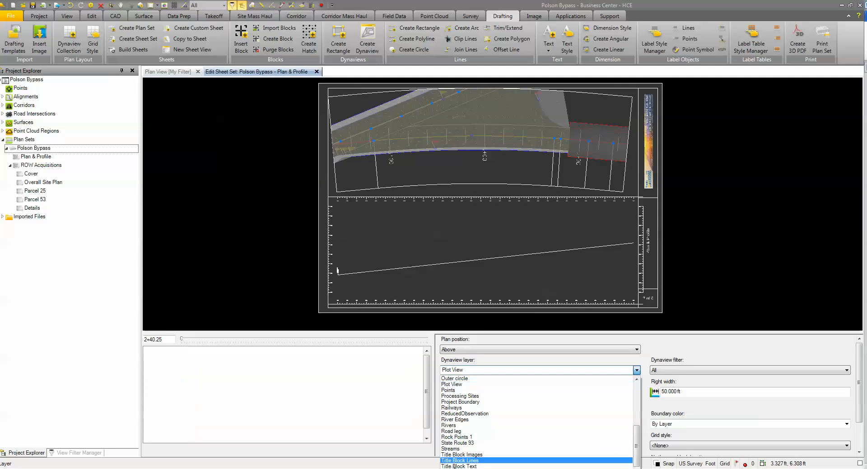
pyautogui.click(451, 385)
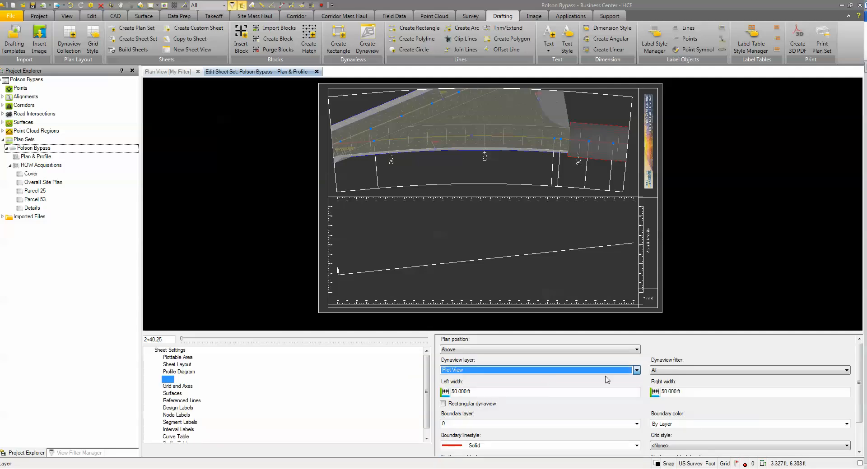
# Step: Set the plan's dynaview filter to My Filter and review the remaining plan settings, including the boundary and north arrow options
pyautogui.click(745, 374)
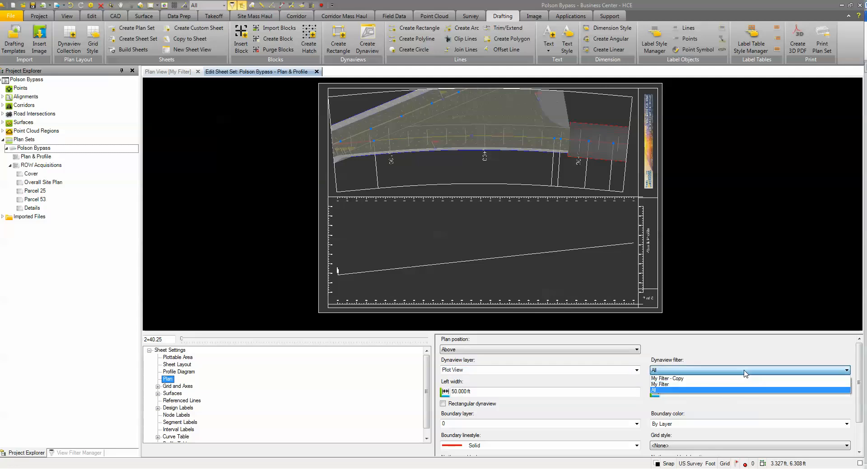
pyautogui.click(672, 384)
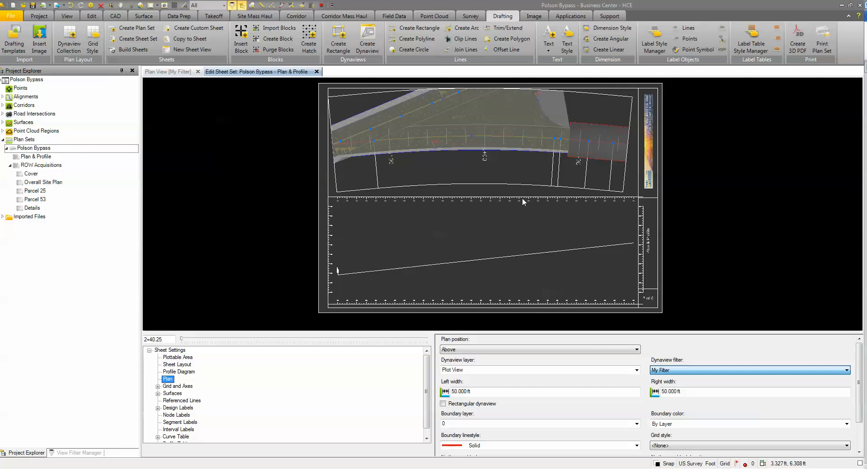
pyautogui.click(539, 302)
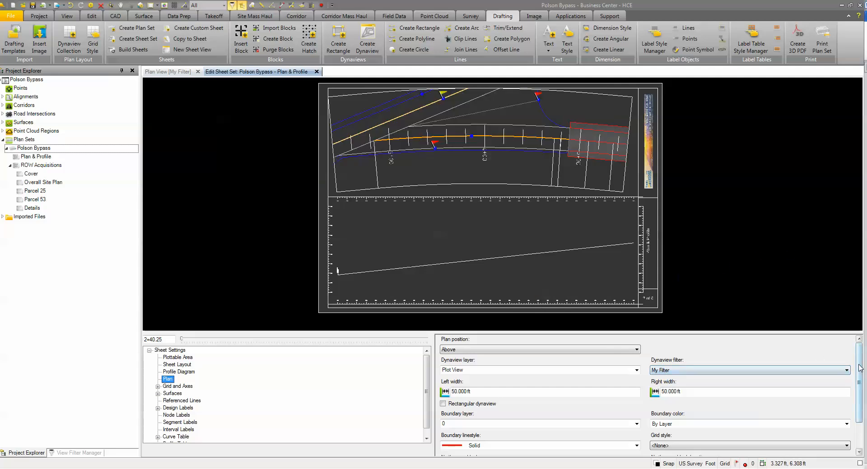
pyautogui.scroll(-1, 863, 382)
pyautogui.scroll(-2, 863, 382)
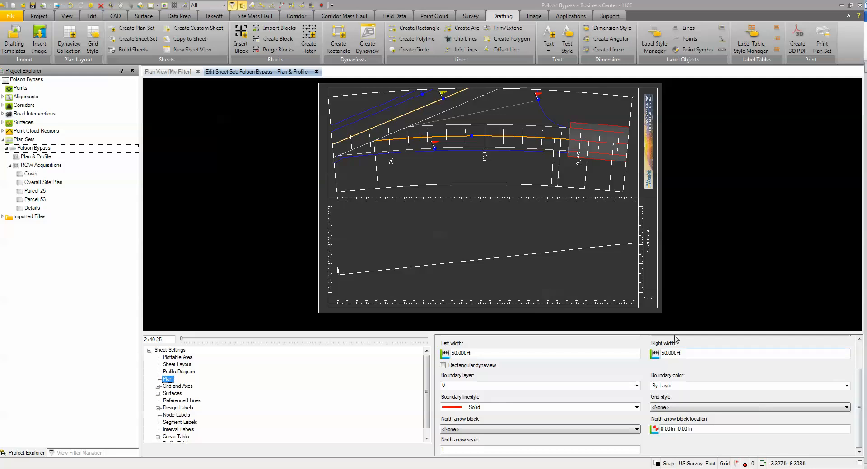
# Step: Set the Existing Terrain surface's color to 0, 255, 21 in the sheet set's surface settings
pyautogui.moveTo(426, 396); pyautogui.dragTo(424, 407)
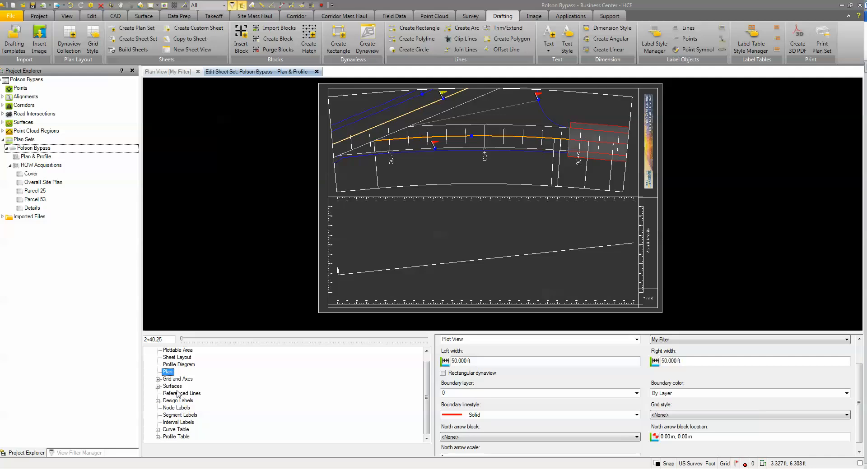
pyautogui.click(158, 387)
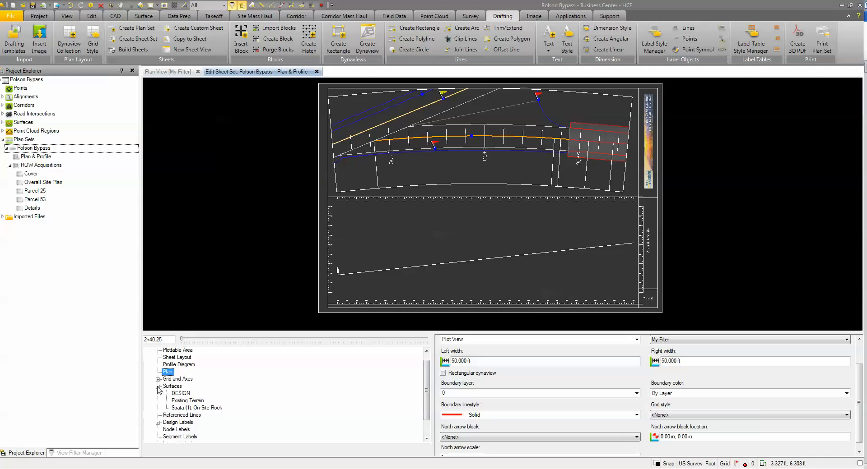
pyautogui.click(181, 395)
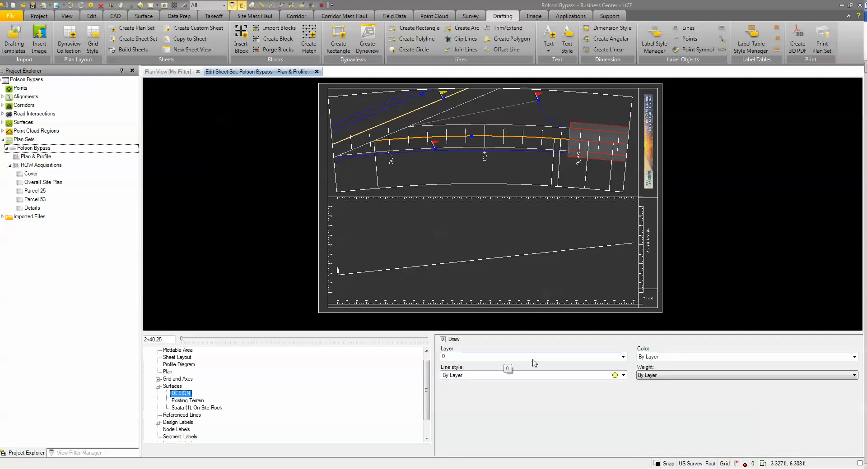
pyautogui.click(200, 401)
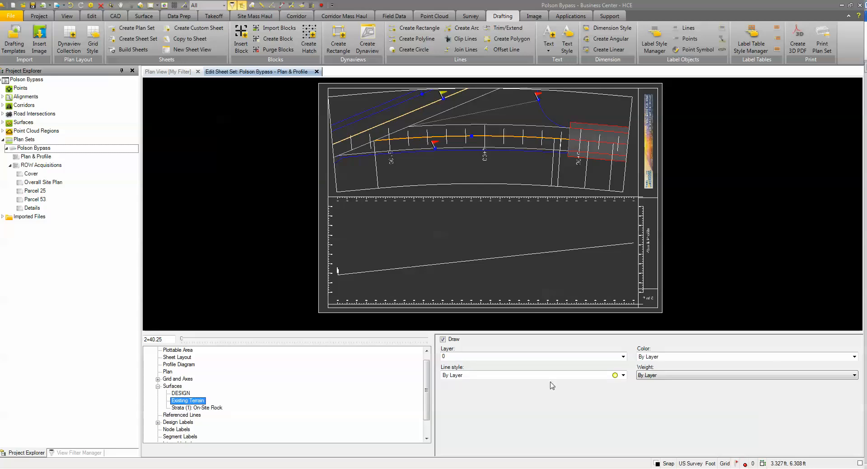
pyautogui.click(640, 358)
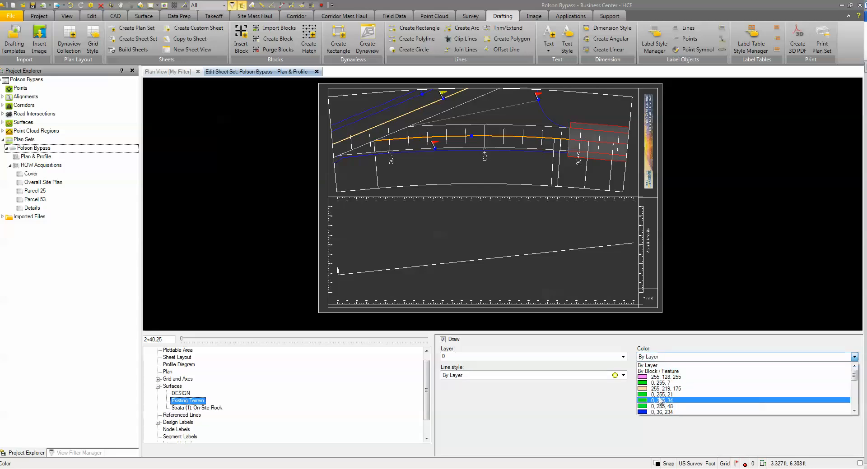
pyautogui.click(659, 396)
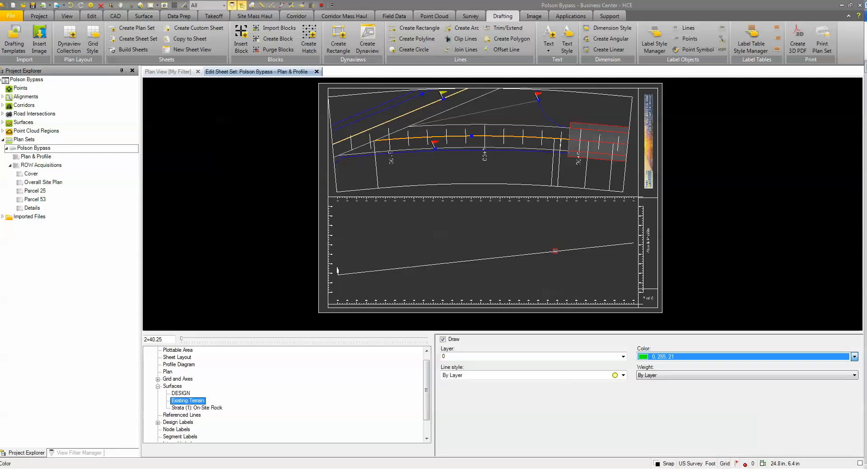
# Step: Set the Strata (1): On-Site Rock surface's color to 255, 128, 255
pyautogui.click(218, 408)
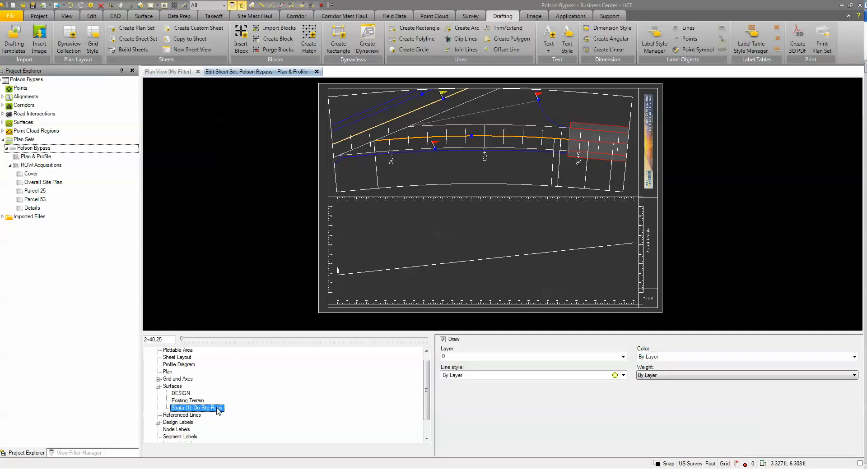
pyautogui.click(669, 357)
pyautogui.click(660, 378)
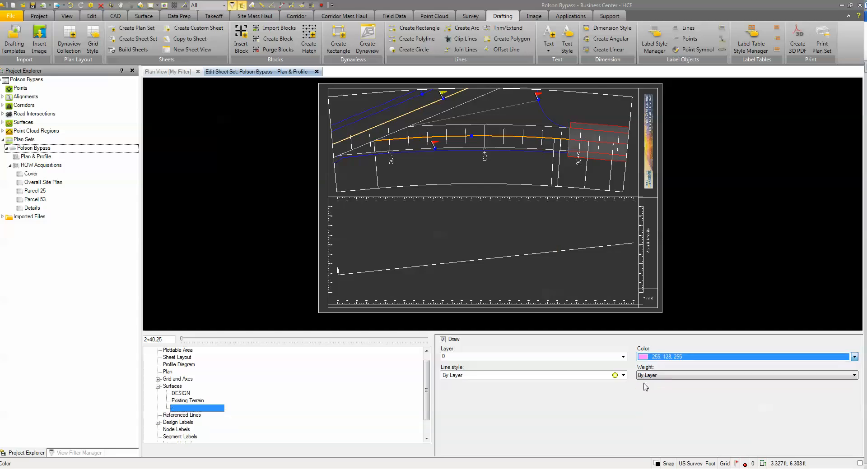
# Step: Review the referenced lines settings and the individual design label types of the sheet set
pyautogui.click(183, 415)
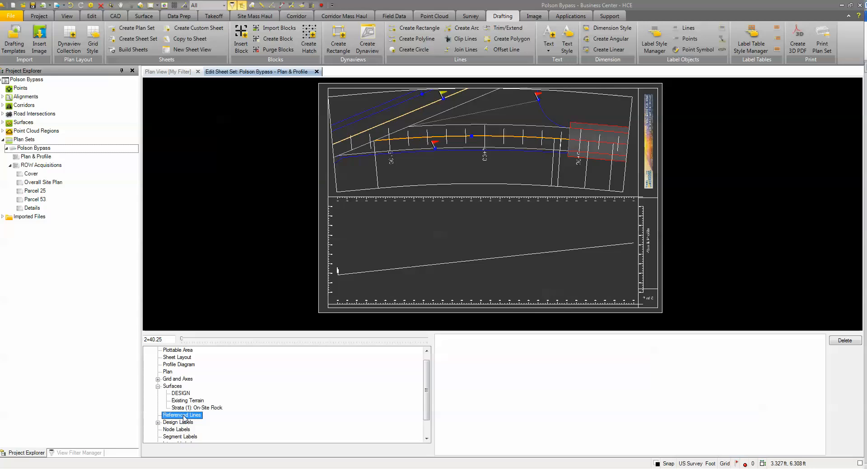
pyautogui.scroll(-1, 427, 391)
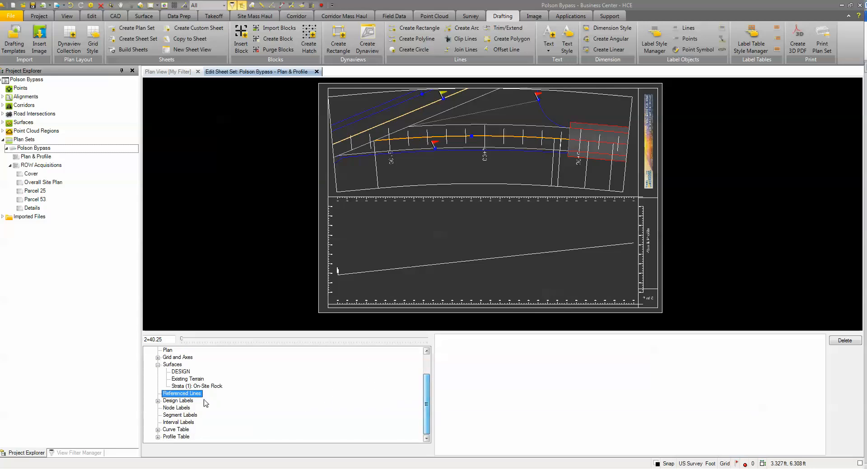
pyautogui.click(189, 402)
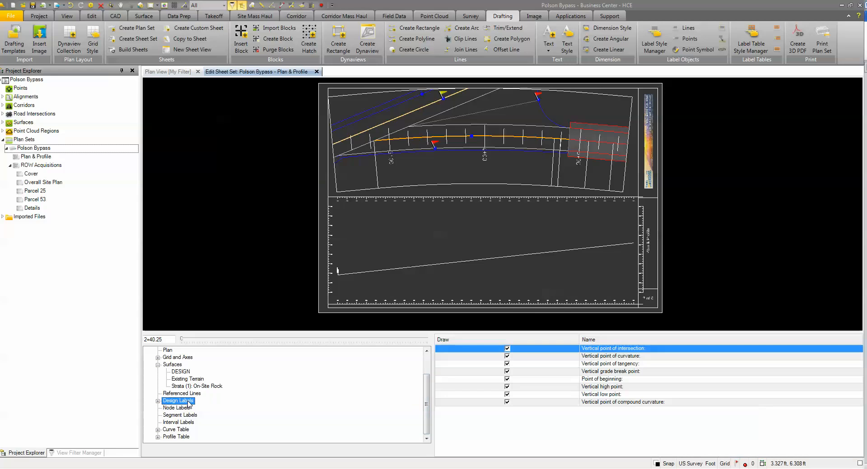
pyautogui.click(157, 401)
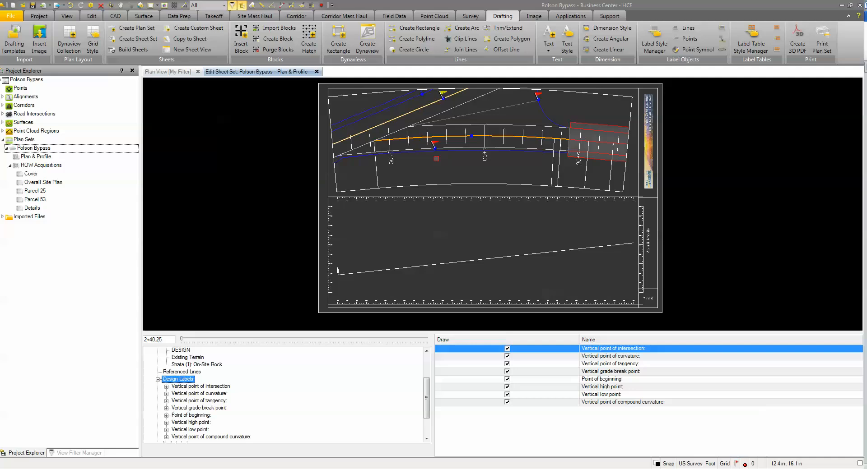
# Step: Build the sheets of the Plan & Profile sheet set, list them in the project tree, and close the sheet set editor
pyautogui.click(30, 159)
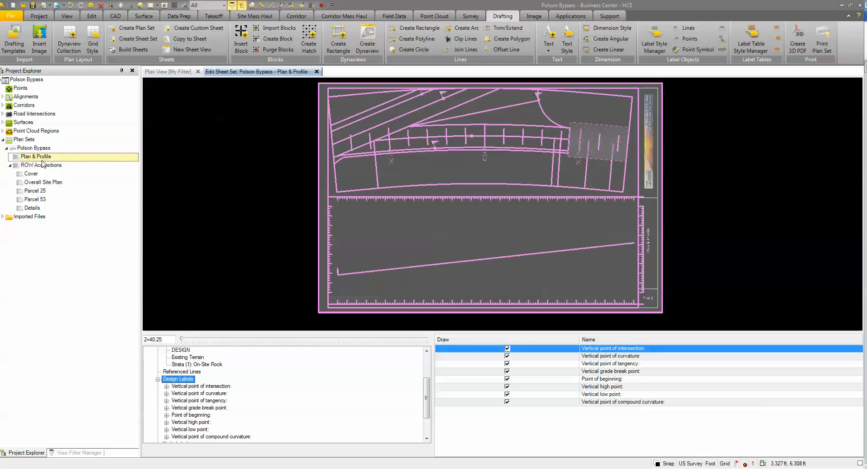
pyautogui.rightClick(38, 160)
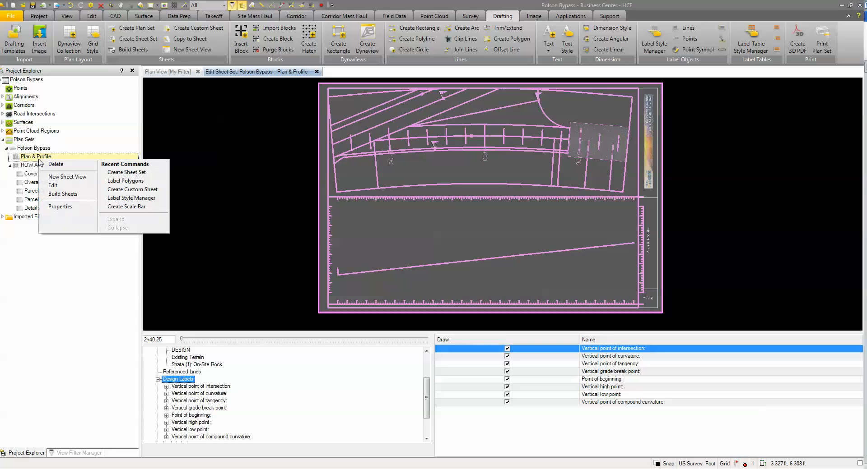
pyautogui.click(63, 194)
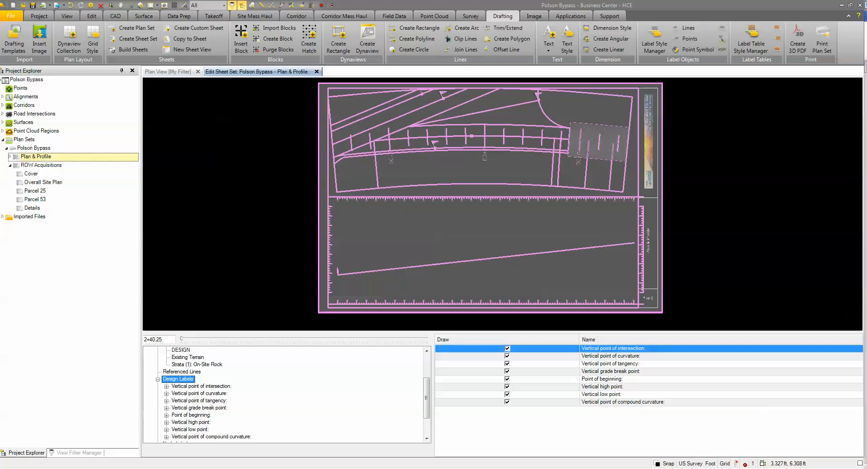
pyautogui.click(10, 157)
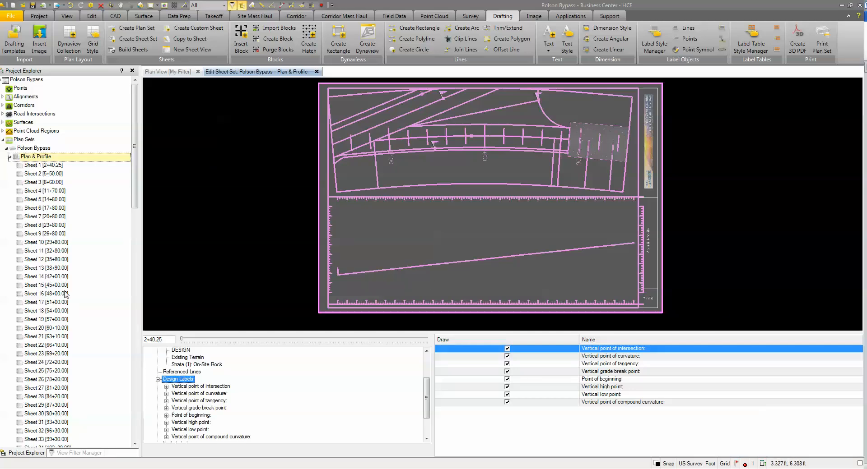
pyautogui.moveTo(138, 190)
pyautogui.mouseDown()
pyautogui.moveTo(144, 417)
pyautogui.moveTo(135, 408)
pyautogui.moveTo(131, 185)
pyautogui.mouseUp()
pyautogui.click(317, 72)
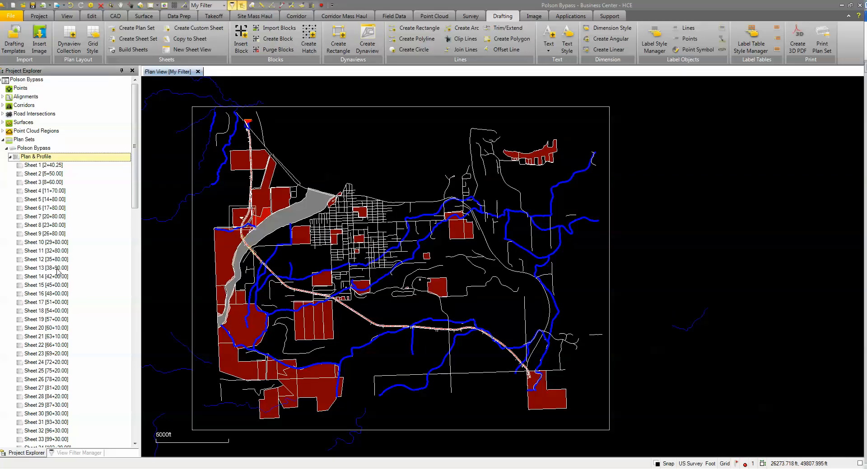
# Step: Open Sheet 20 [60+10.00] in a new sheet view and fit the whole sheet in the window
pyautogui.rightClick(54, 329)
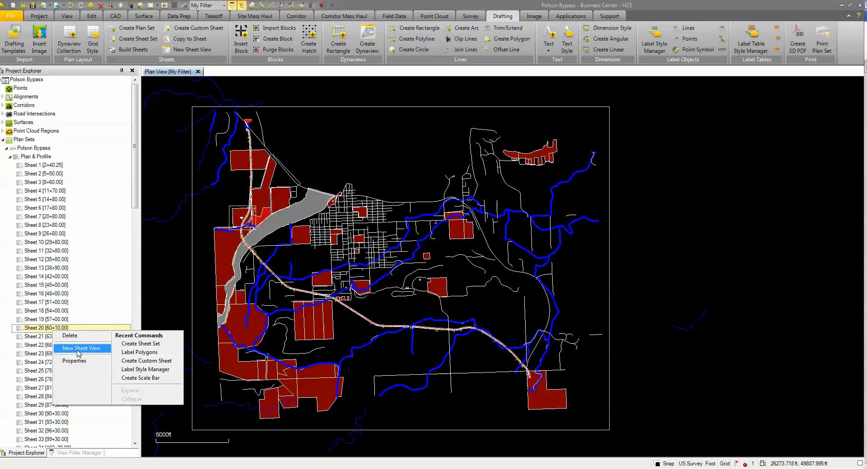
pyautogui.click(78, 352)
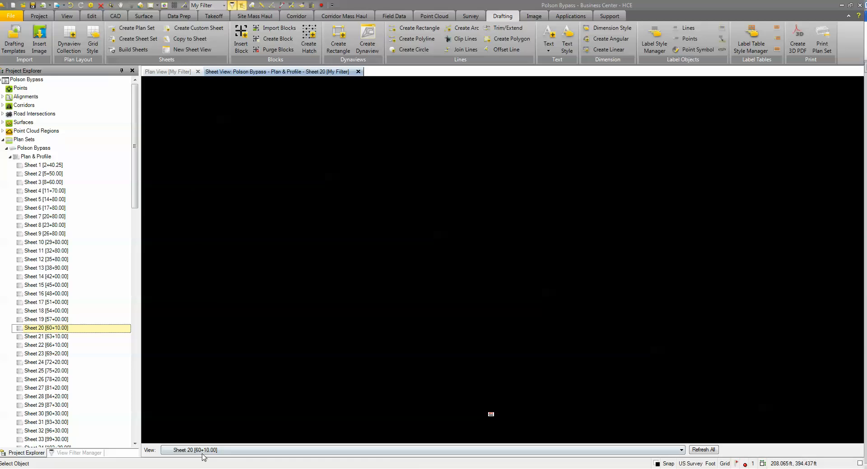
pyautogui.scroll(5, 435, 402)
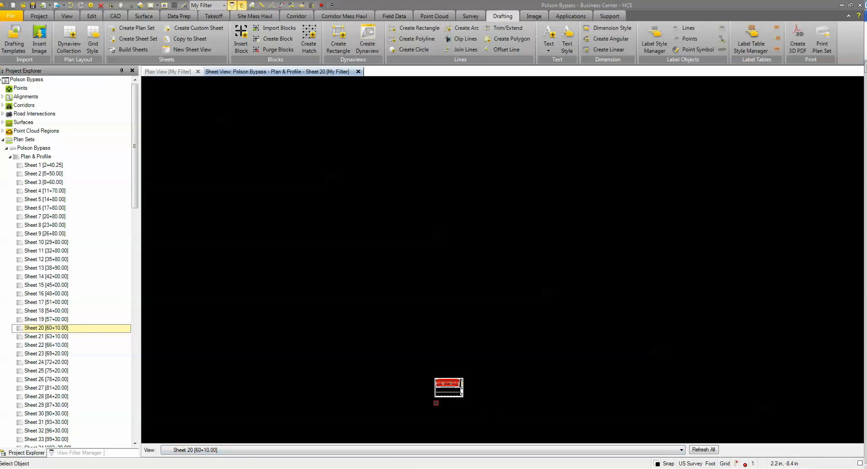
pyautogui.scroll(3, 435, 402)
pyautogui.scroll(5, 475, 378)
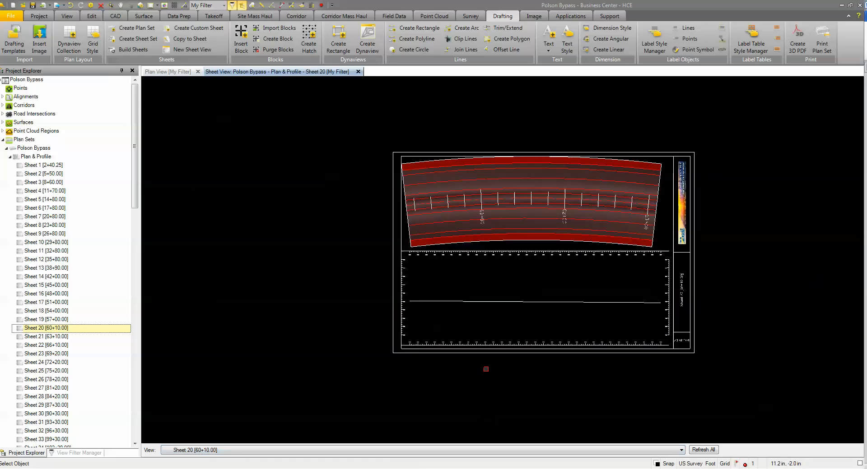
pyautogui.moveTo(492, 339); pyautogui.dragTo(469, 368, button='middle')
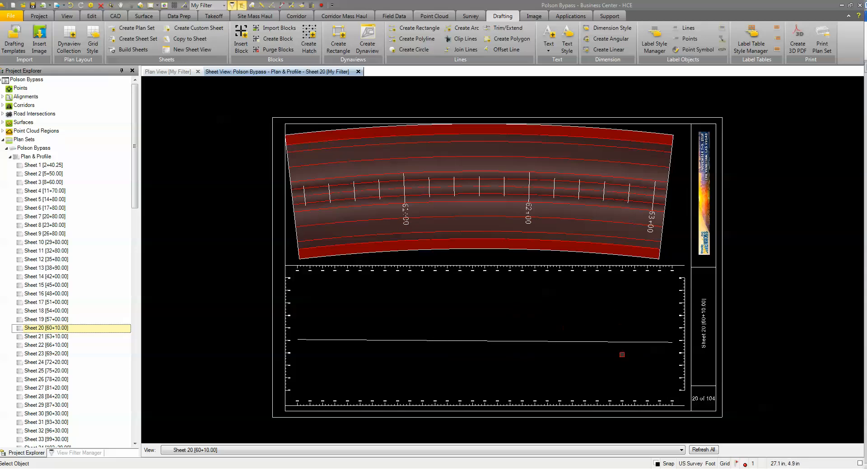
# Step: Switch the sheet view to Sheet 26 [78+20.00] and inspect the VPI label on its profile
pyautogui.click(448, 453)
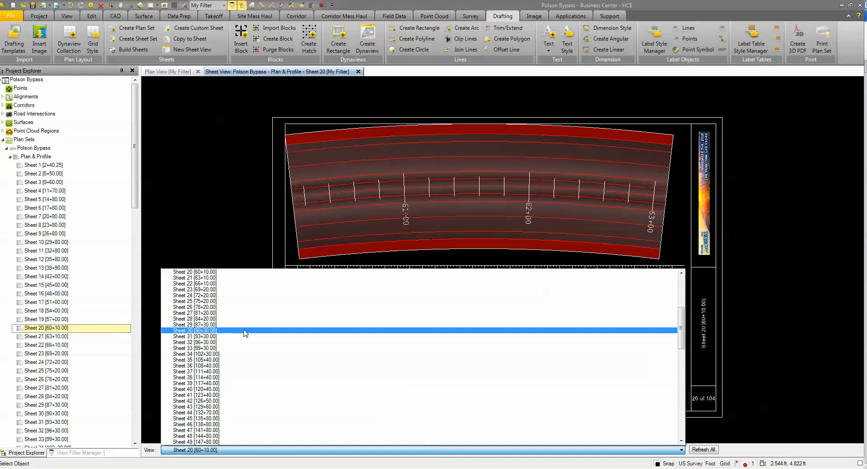
pyautogui.click(203, 307)
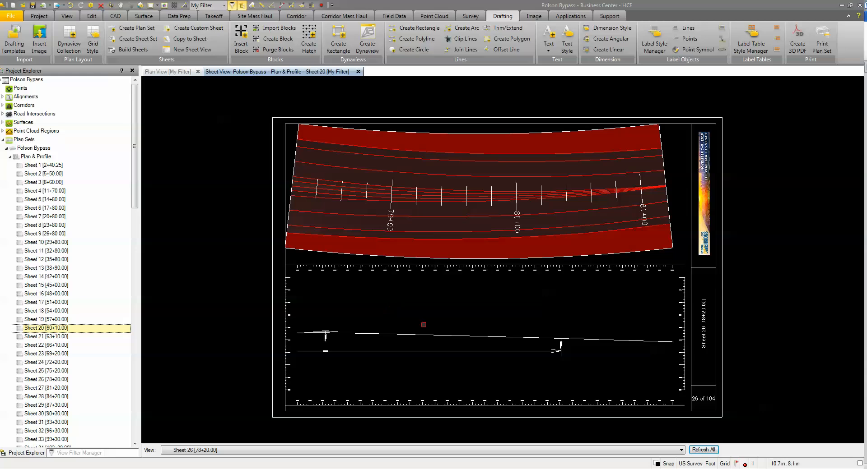
pyautogui.scroll(6, 311, 334)
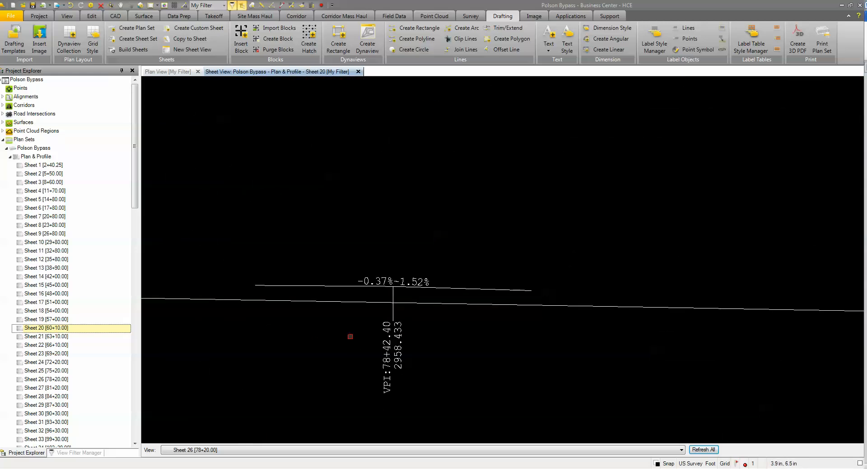
pyautogui.scroll(-8, 350, 337)
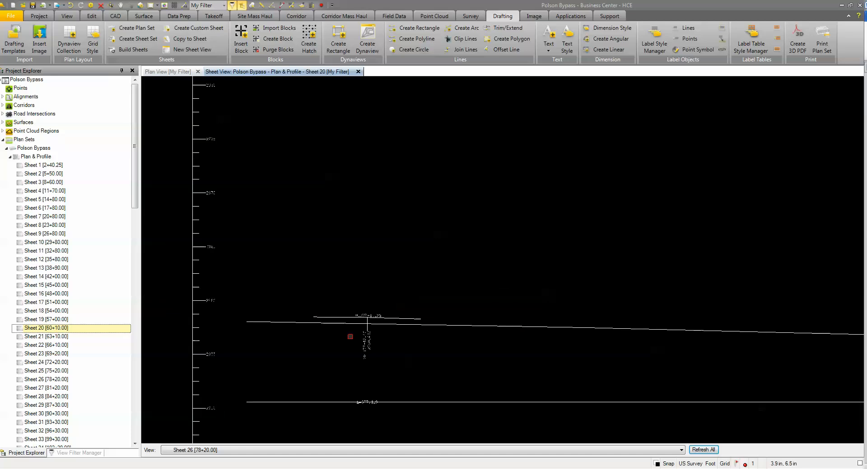
pyautogui.scroll(-4, 363, 336)
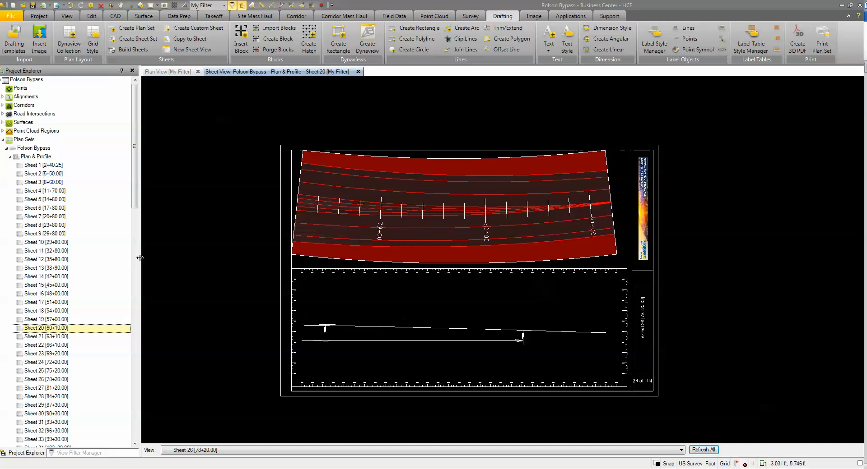
# Step: Reopen the Plan & Profile sheet set for editing to view its sheet settings, and close the editor
pyautogui.rightClick(45, 160)
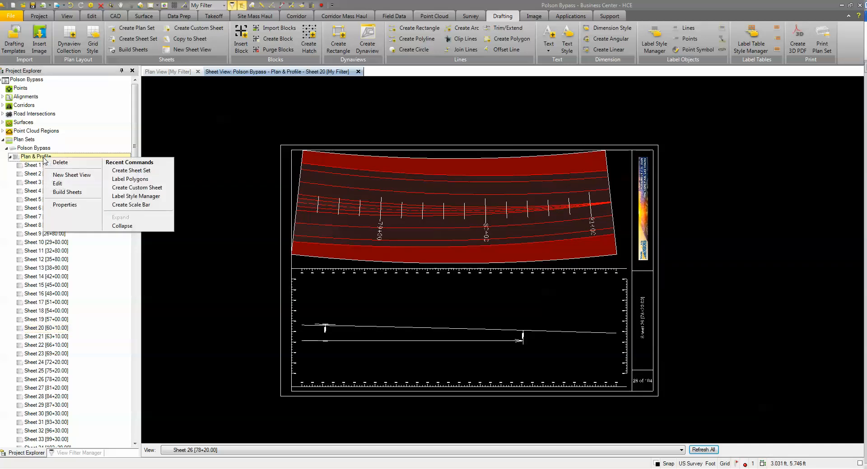
pyautogui.click(58, 184)
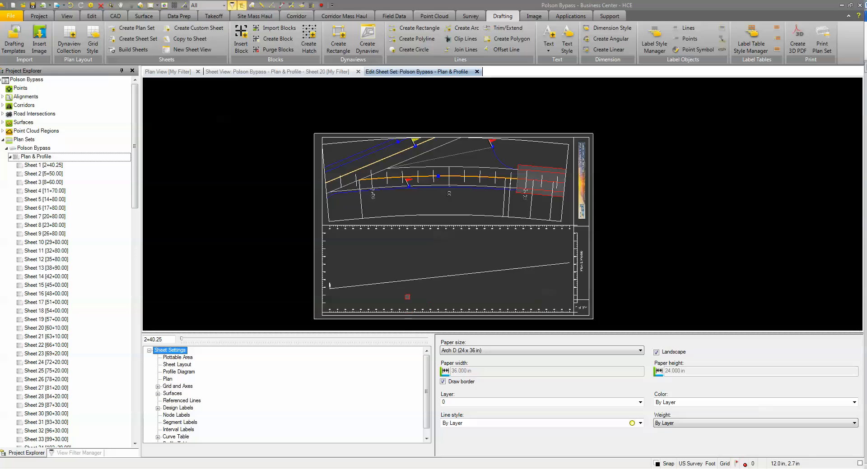
pyautogui.click(476, 72)
pyautogui.rightClick(43, 157)
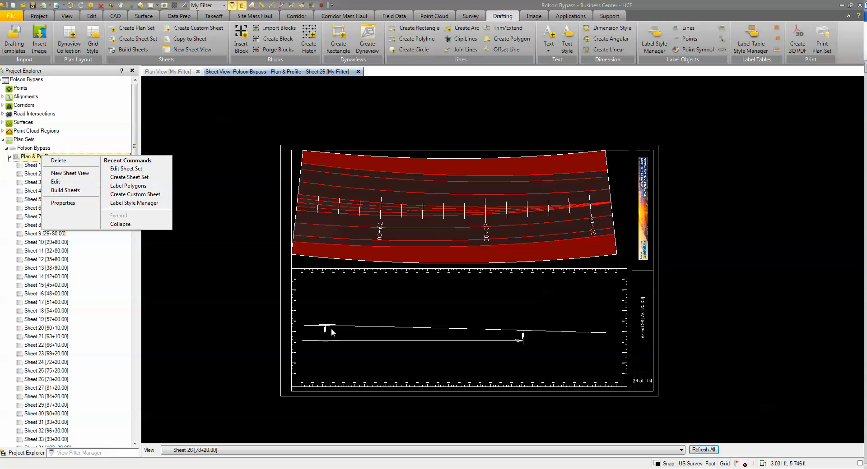
pyautogui.click(663, 394)
# Step: Examine the sheet number and sheet name in Sheet 26's title block, and view the whole sheet again
pyautogui.scroll(2, 655, 403)
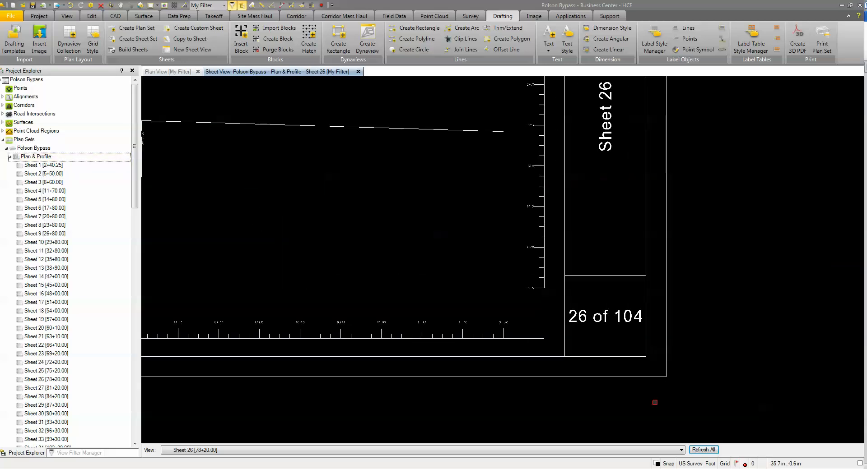
pyautogui.scroll(-1, 619, 324)
pyautogui.scroll(-3, 619, 324)
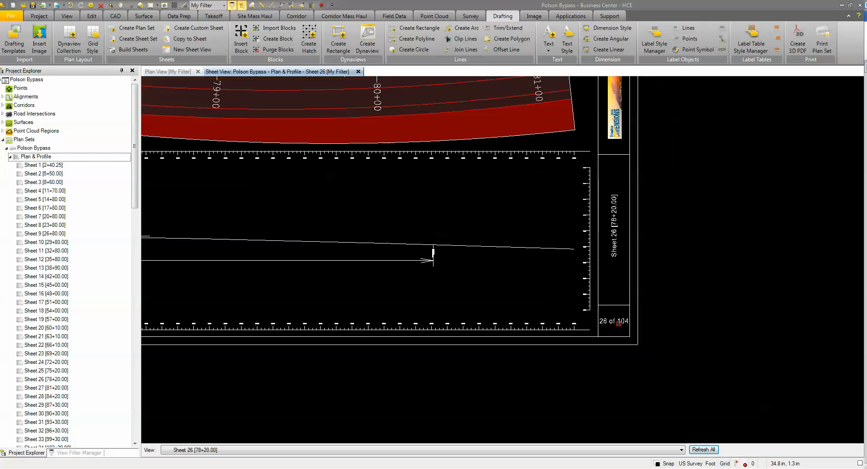
pyautogui.scroll(4, 618, 270)
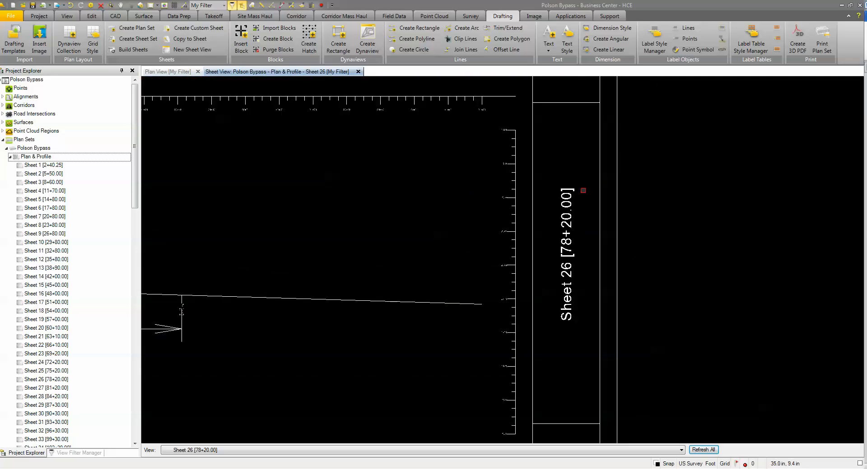
pyautogui.scroll(-2, 583, 252)
pyautogui.scroll(-3, 582, 251)
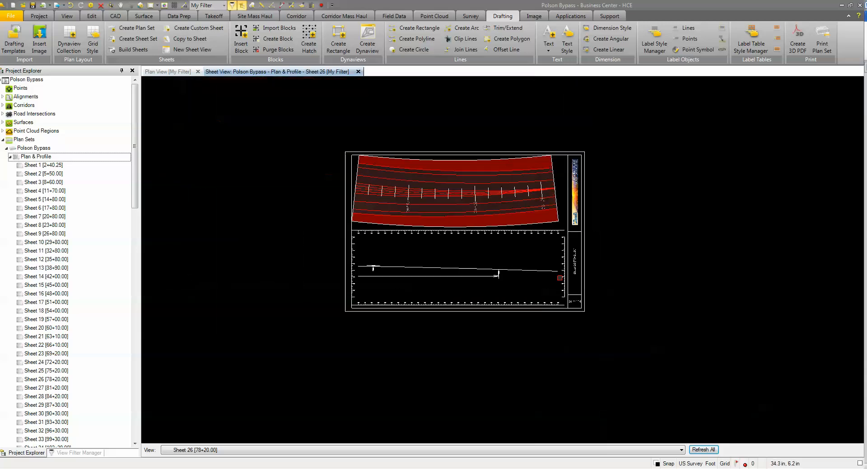
pyautogui.scroll(3, 489, 276)
pyautogui.scroll(-2, 490, 274)
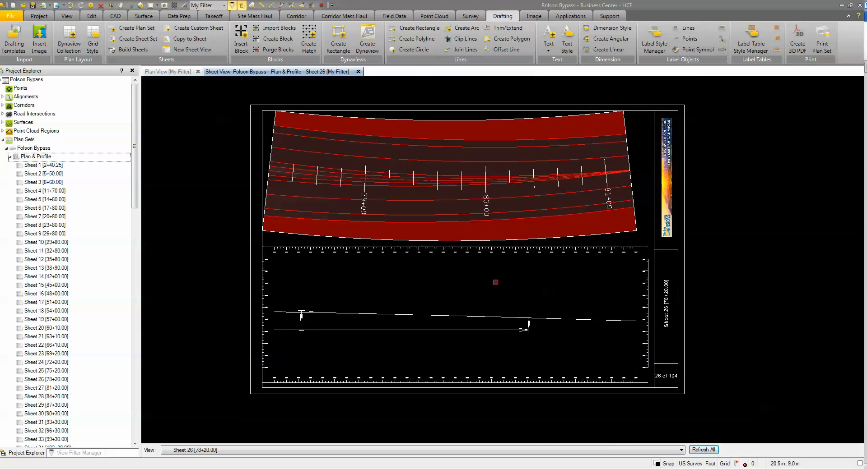